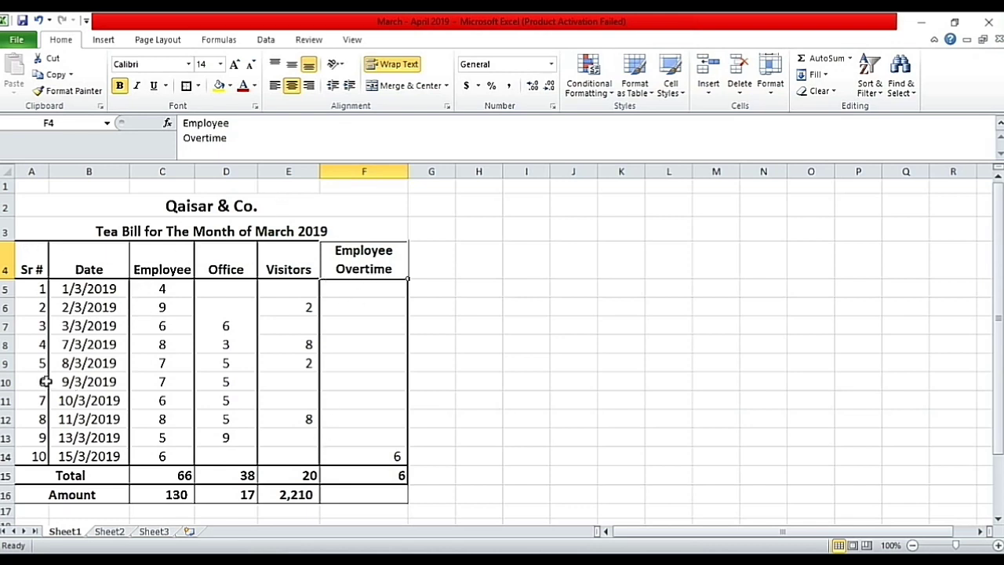
left_click(121, 206)
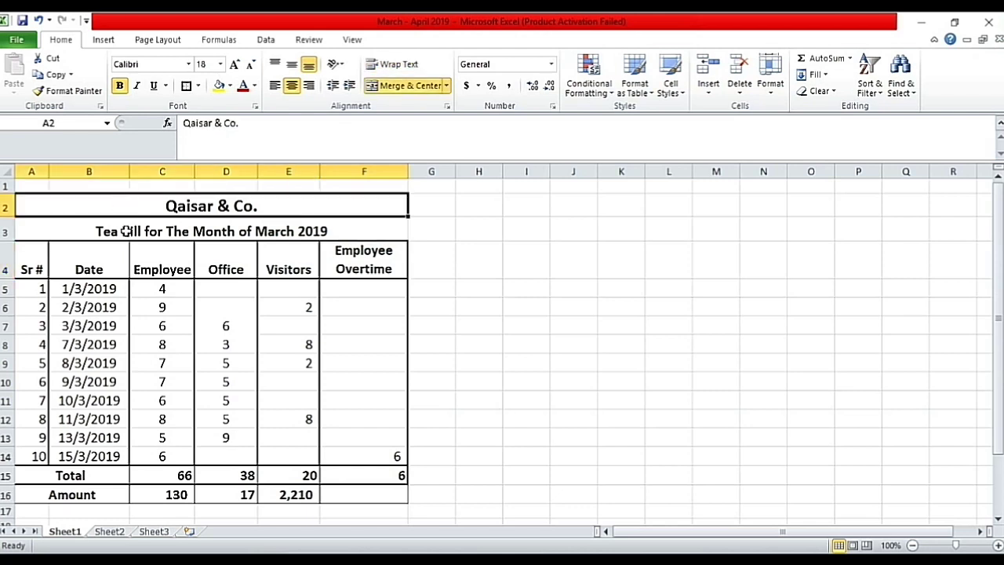
left_click(126, 230)
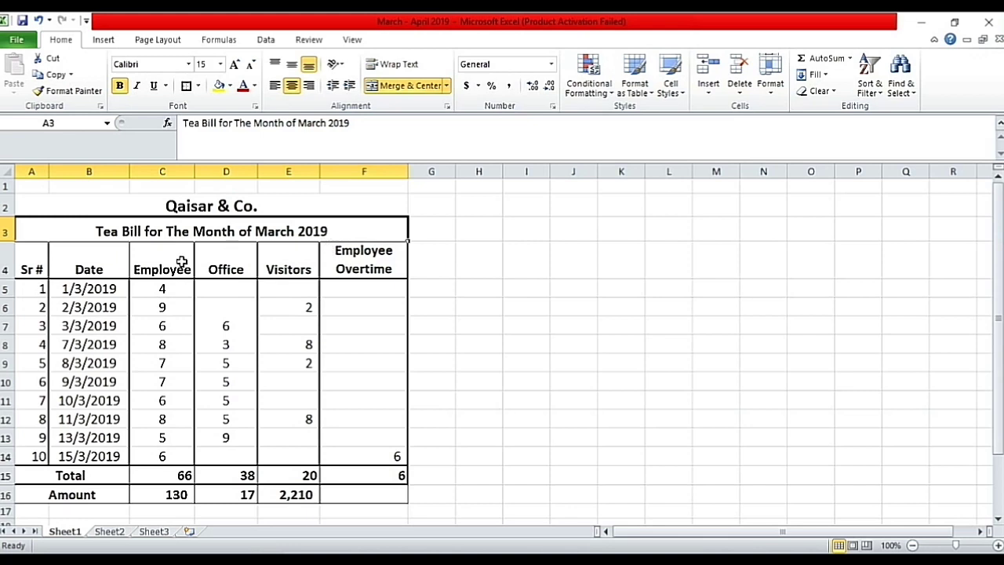
mouse_move(32, 267)
left_mouse_down()
mouse_move(127, 270)
mouse_move(376, 323)
mouse_move(380, 456)
left_mouse_up()
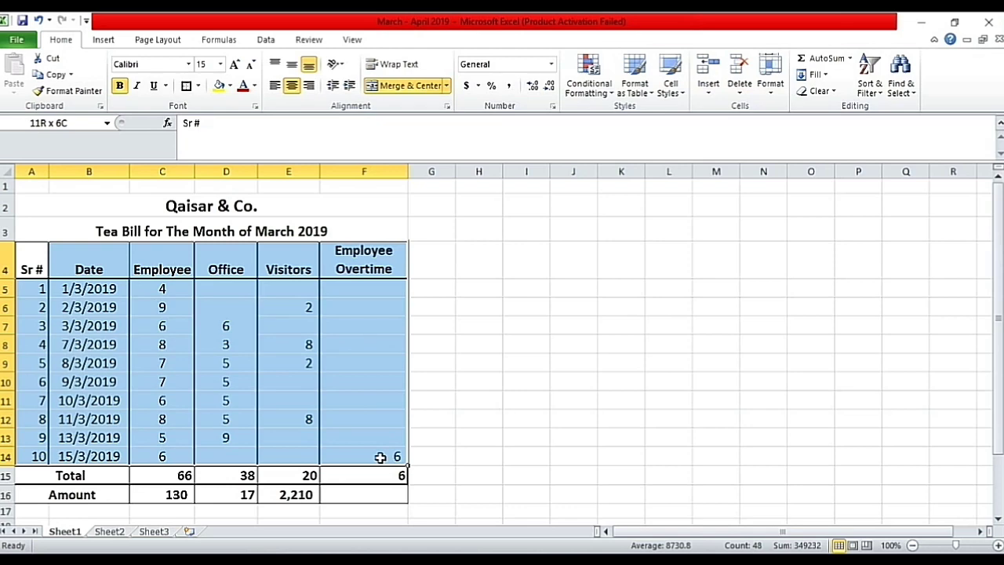
left_click_drag(379, 457, 381, 457)
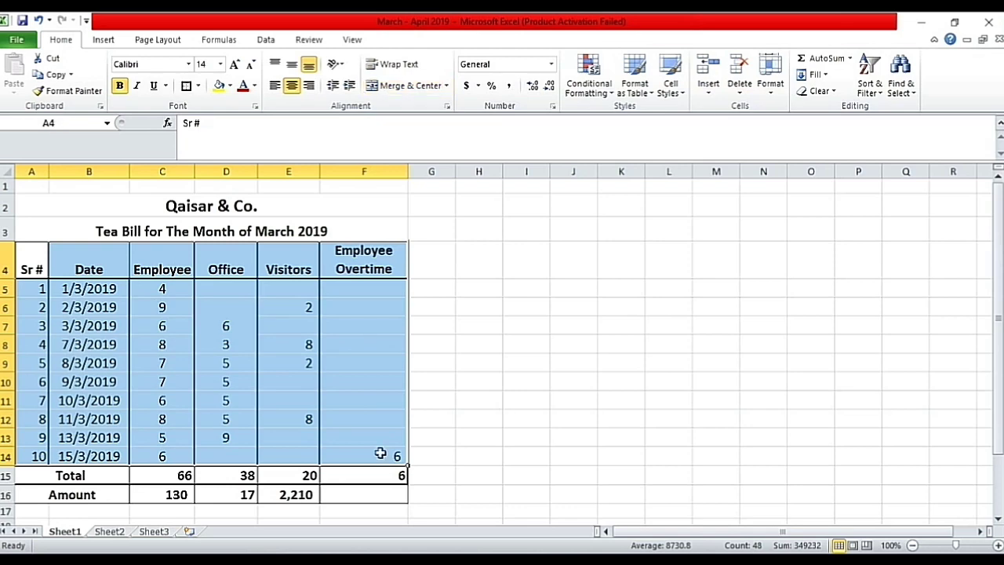
left_click(37, 259)
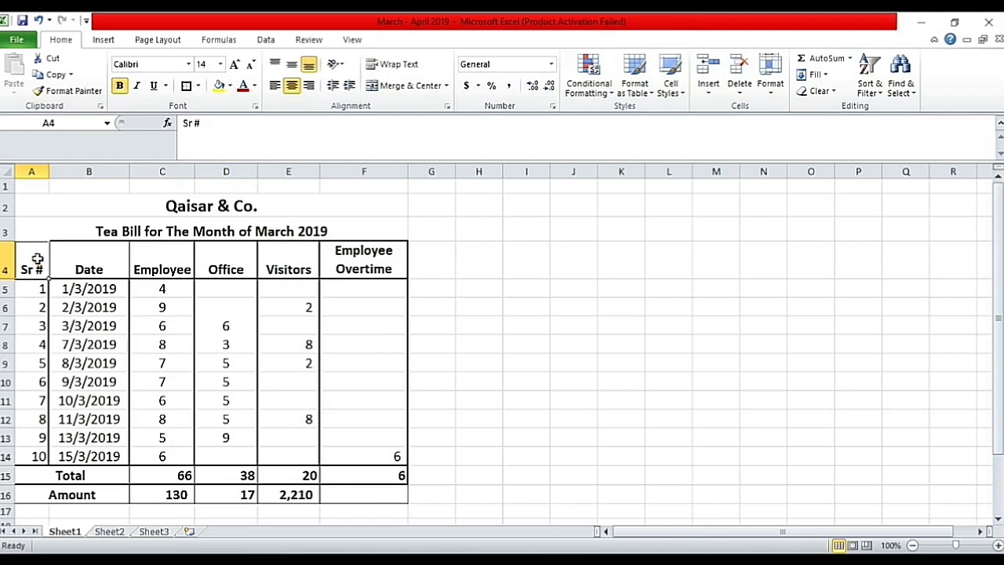
left_click(85, 265)
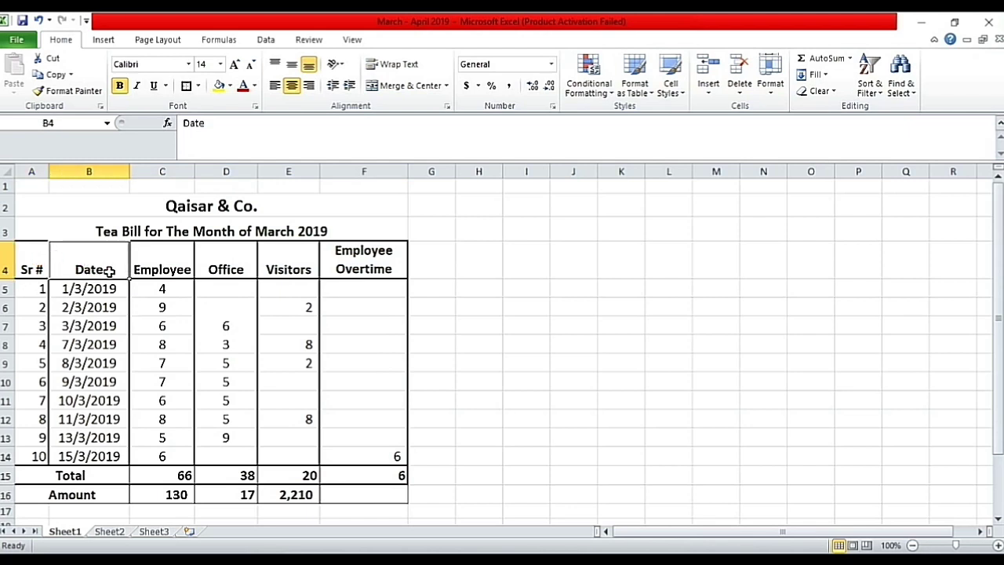
left_click(149, 268)
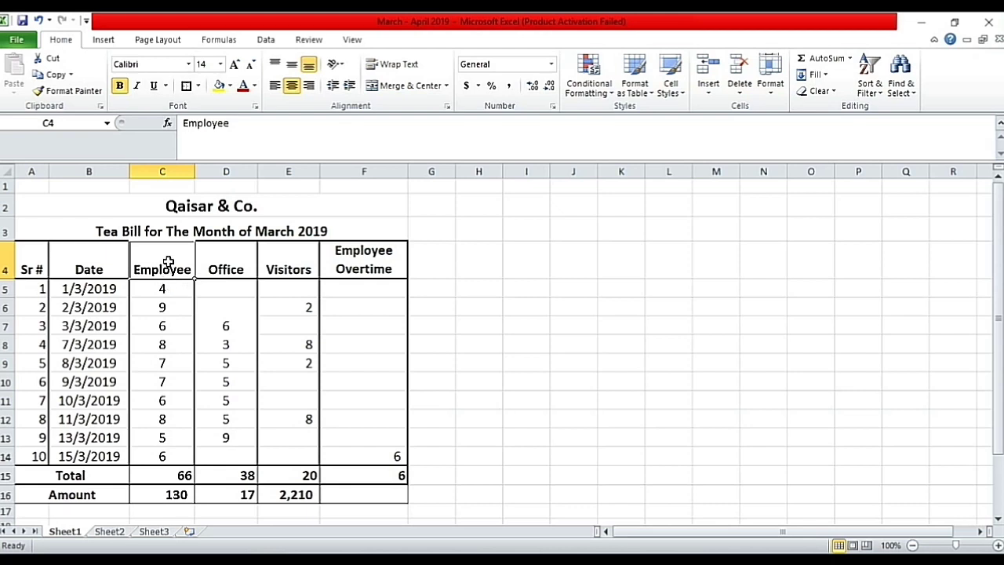
left_click(224, 266)
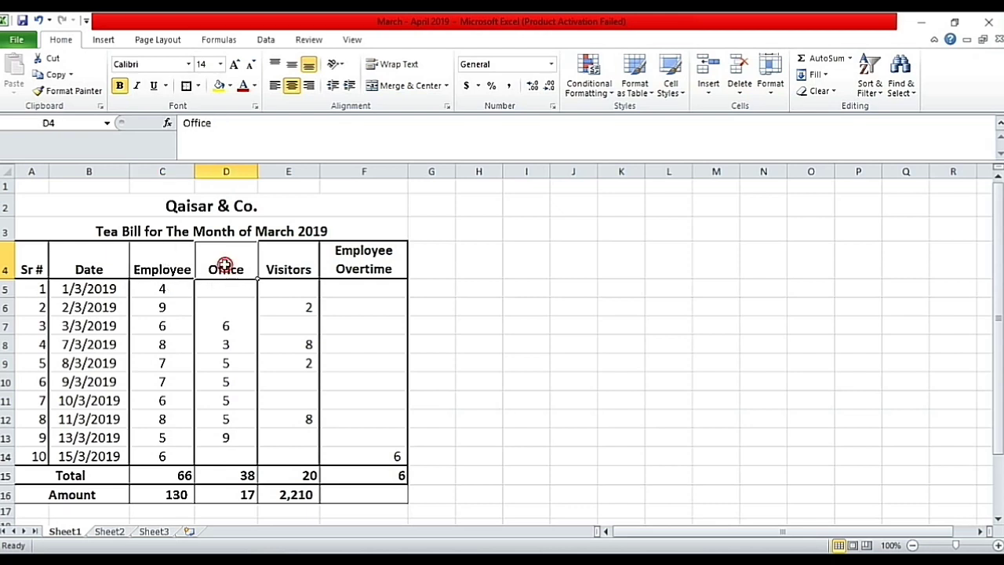
left_click(284, 266)
left_click(336, 267)
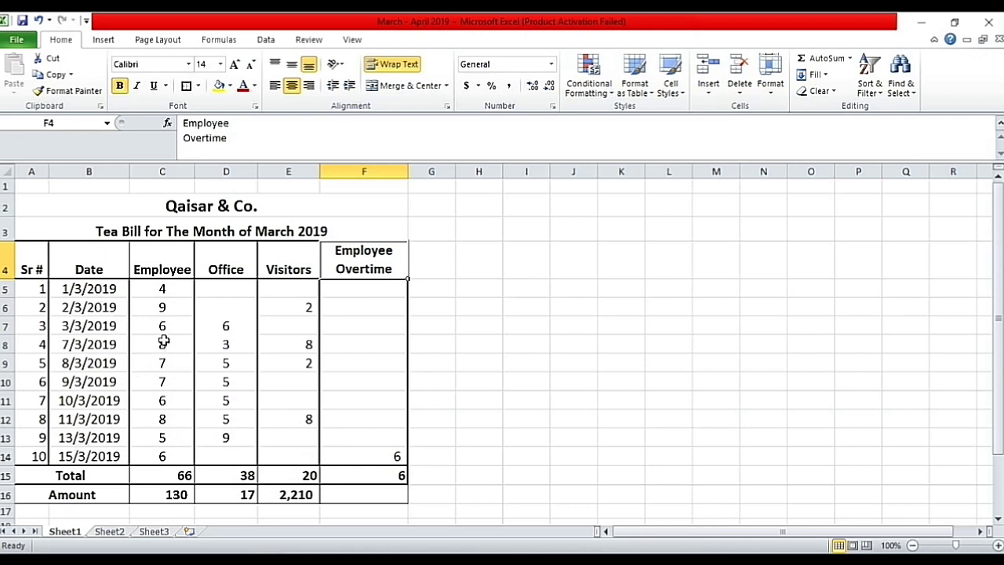
left_click(174, 288)
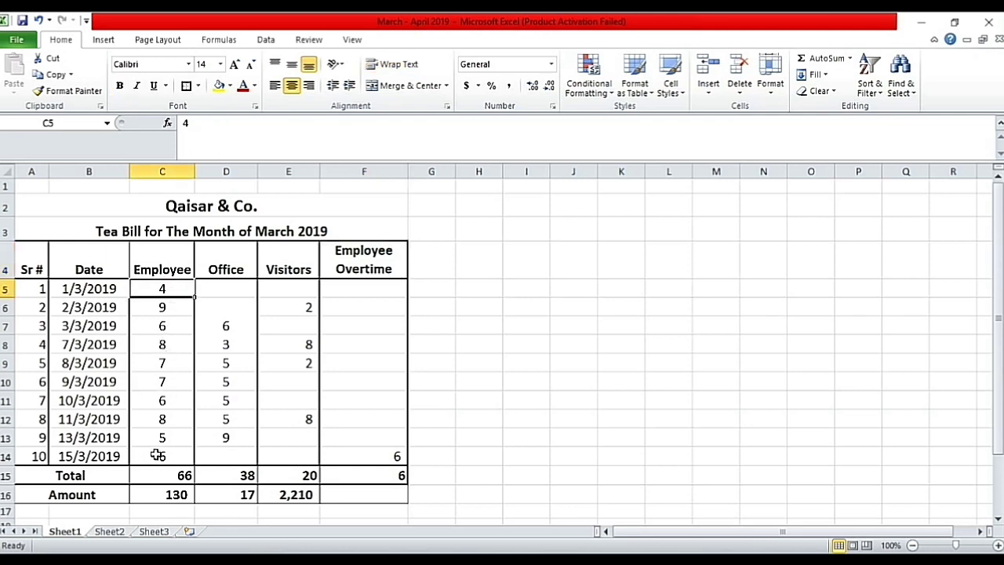
left_click(233, 291)
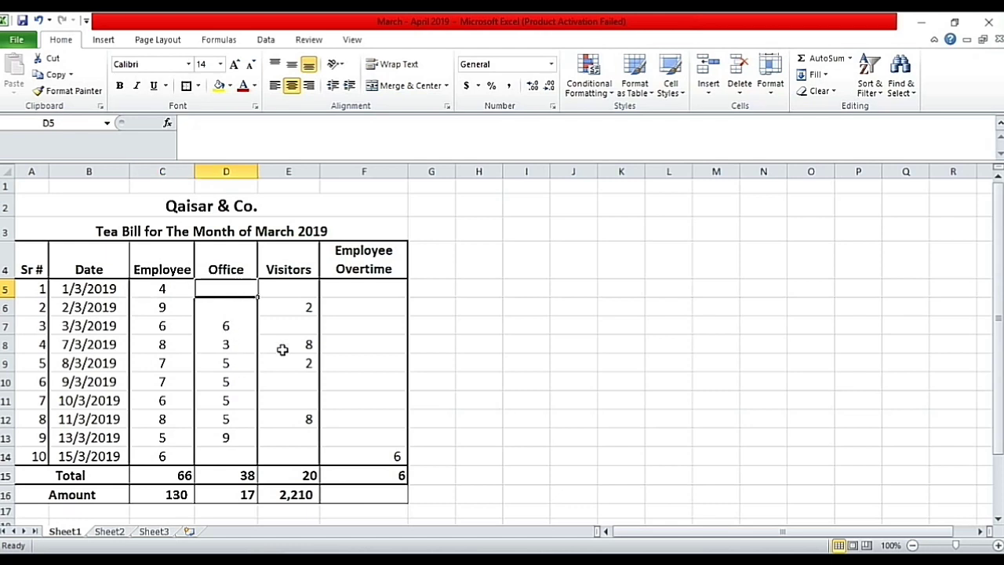
left_click(300, 286)
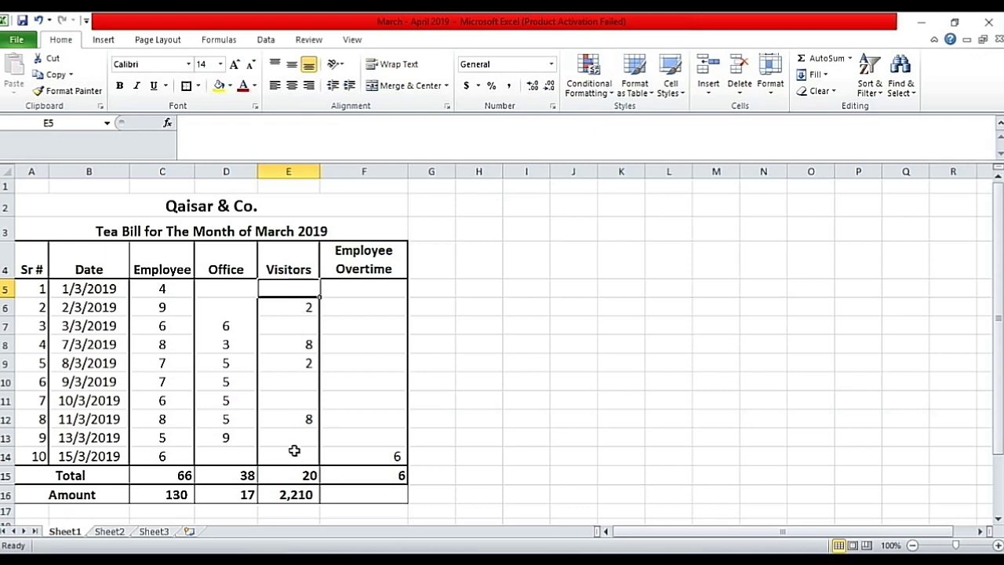
left_click(357, 290)
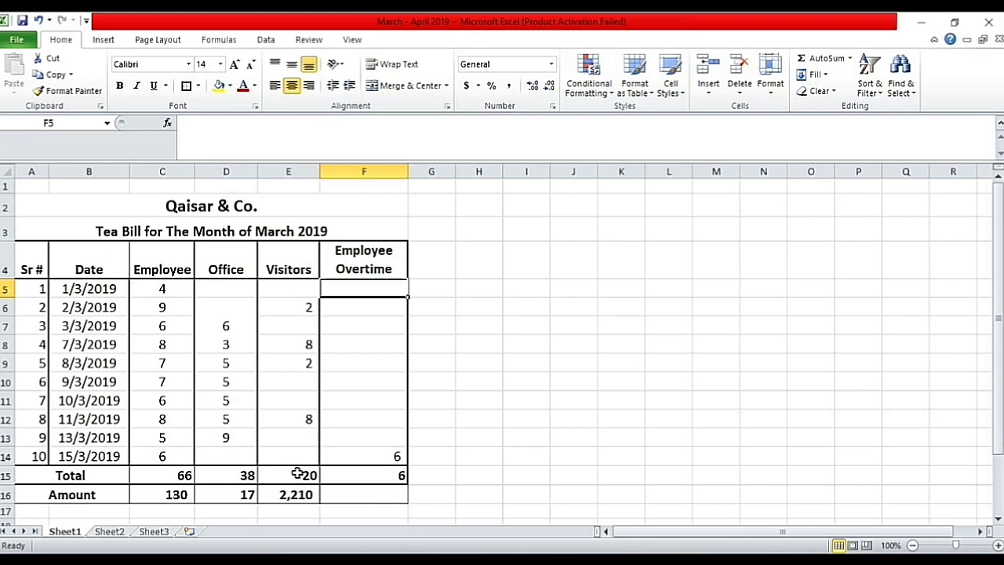
left_click(363, 474)
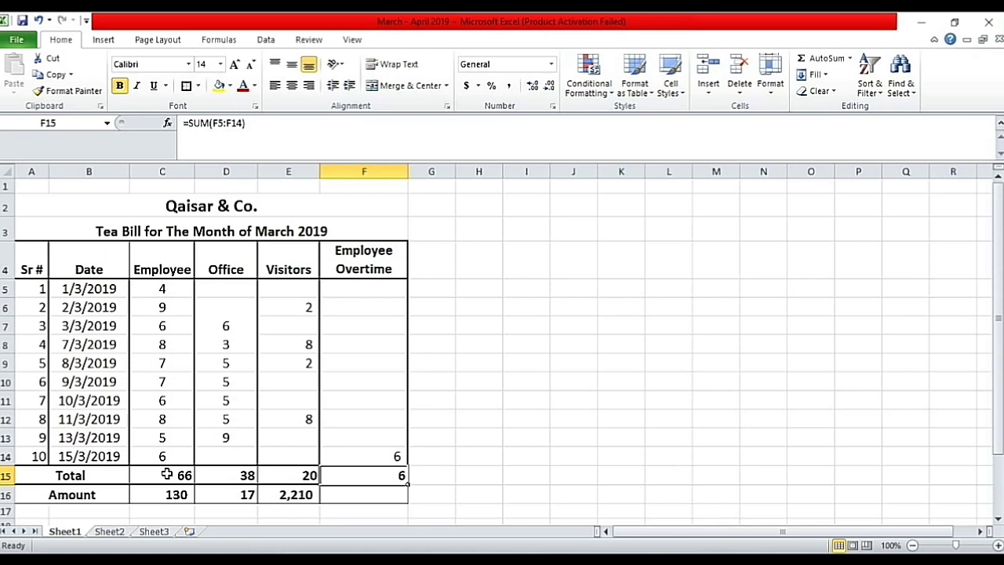
left_click(165, 474)
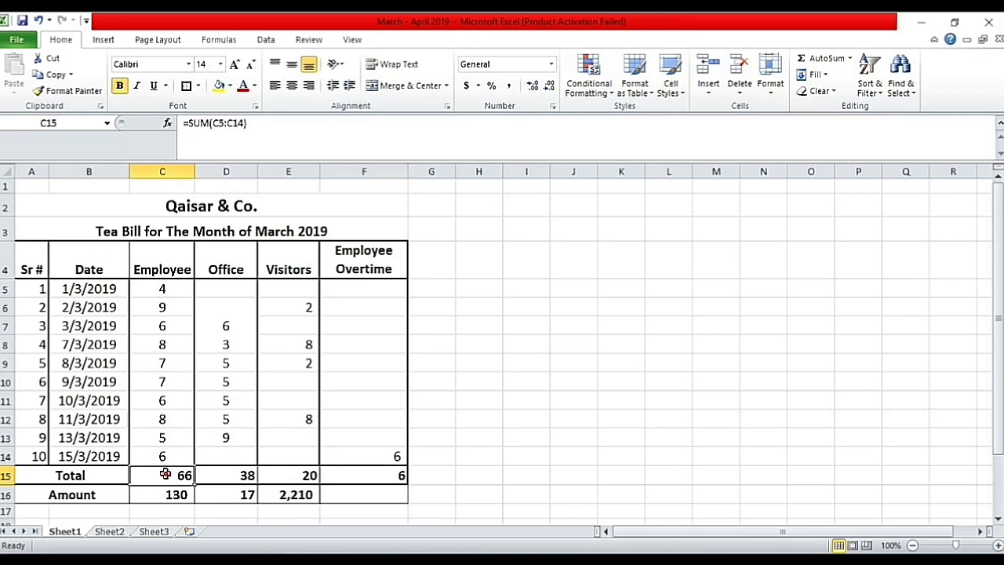
double_click(165, 474)
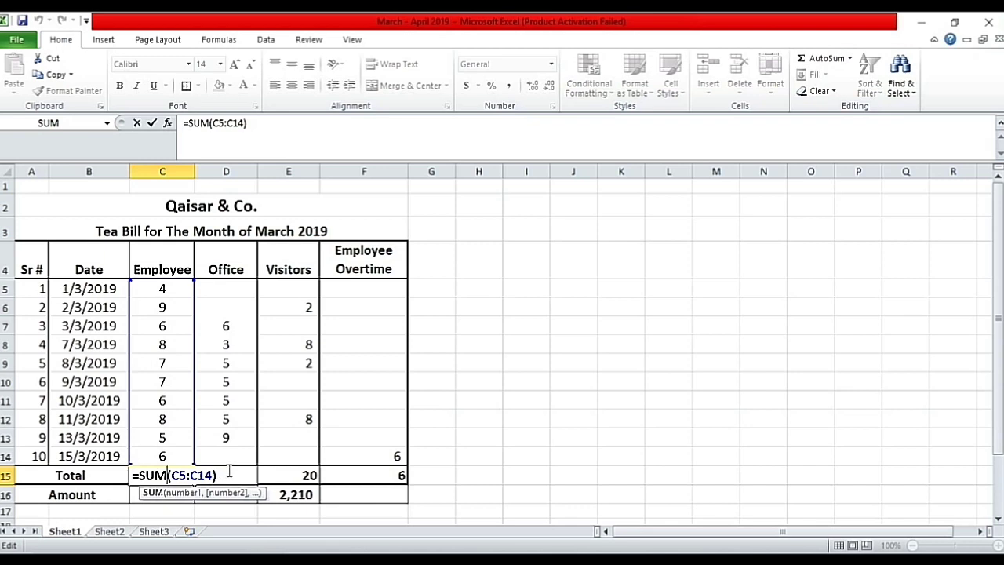
key("Return")
left_click(237, 471)
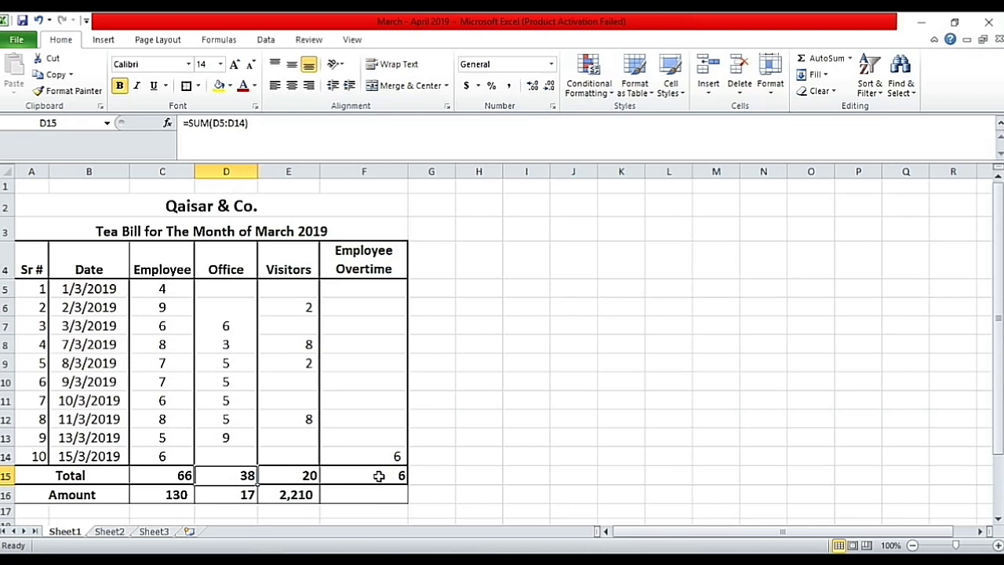
left_click(101, 495)
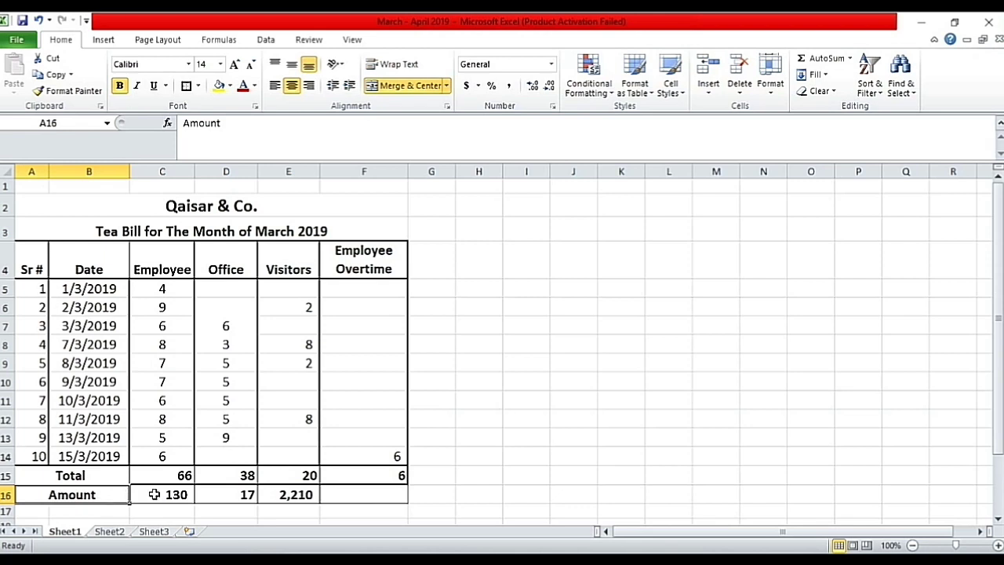
left_click(155, 494)
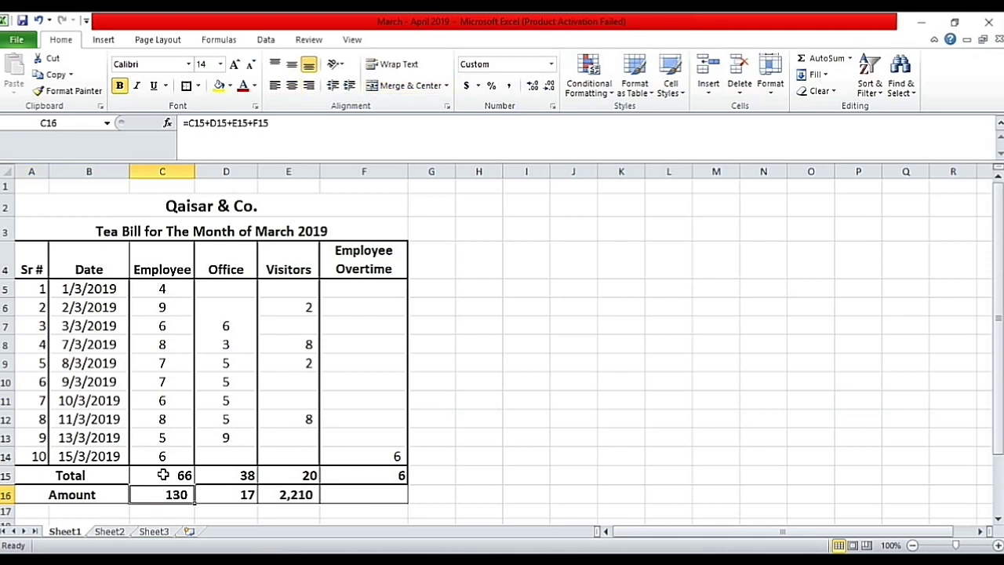
double_click(162, 495)
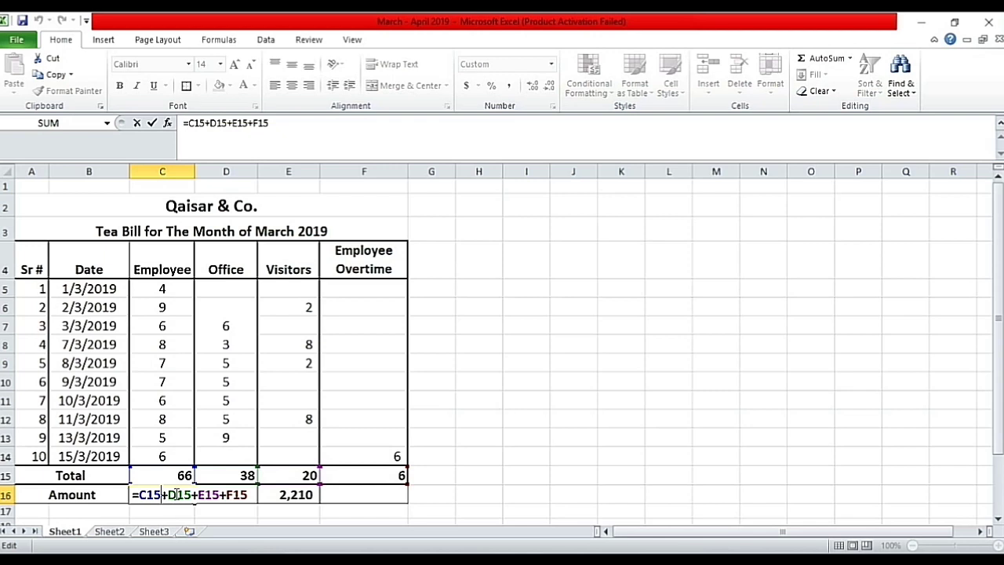
key("Return")
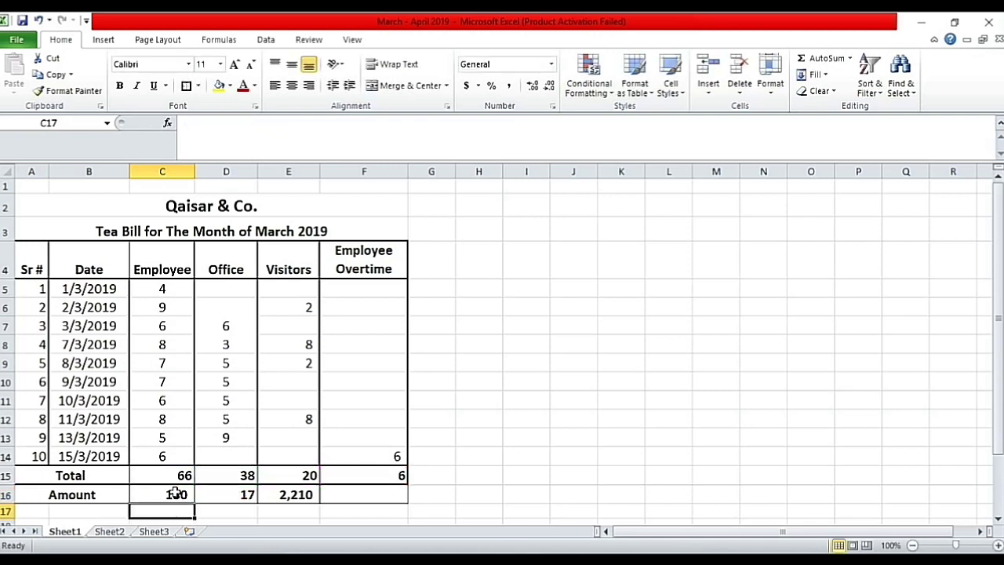
left_click(216, 493)
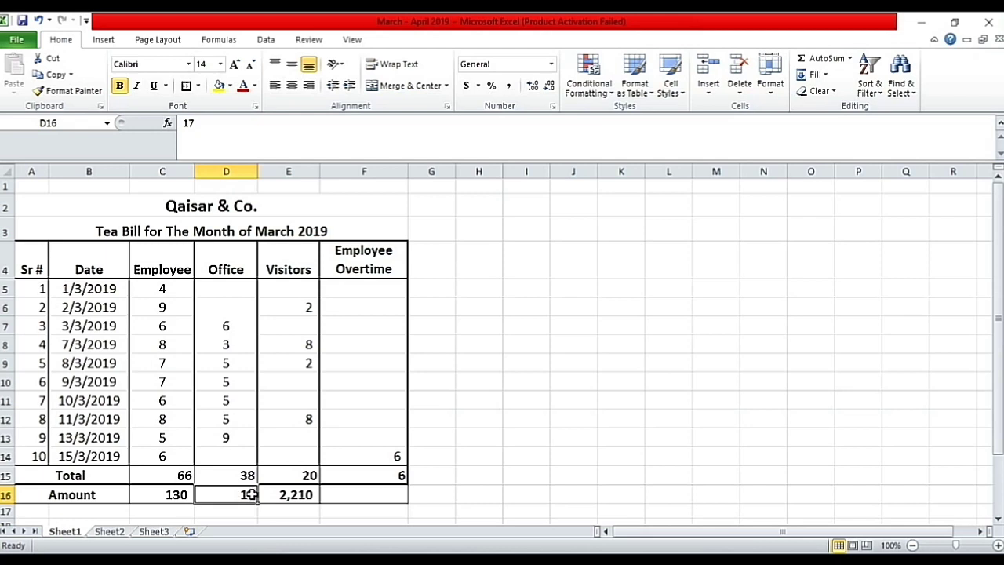
left_click(276, 494)
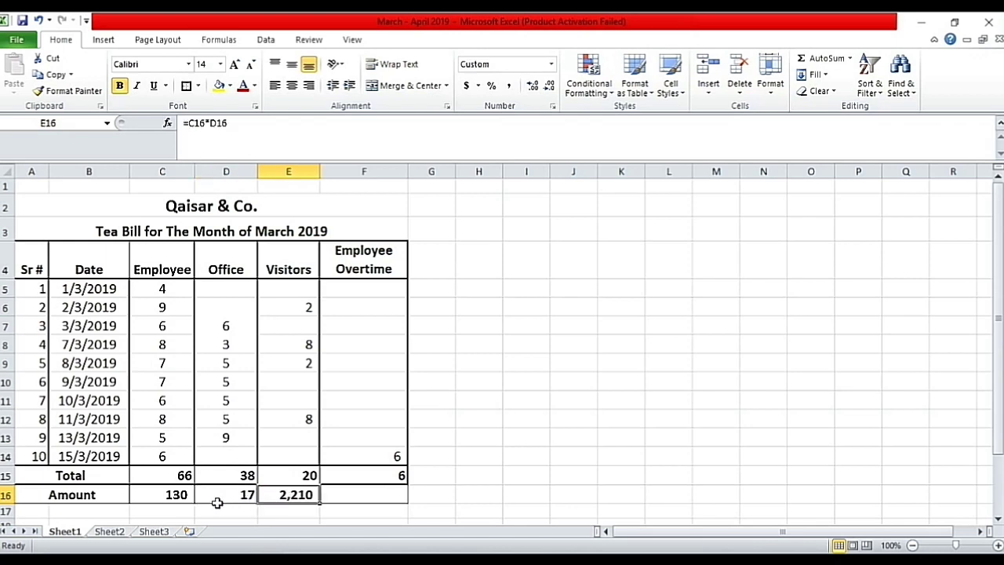
left_click(176, 495)
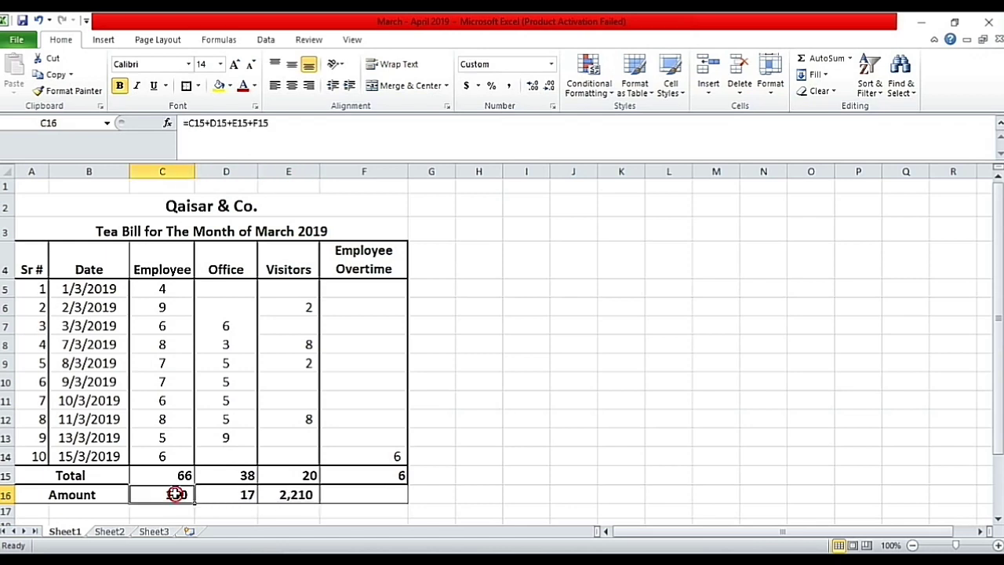
left_click(224, 494)
left_click(284, 494)
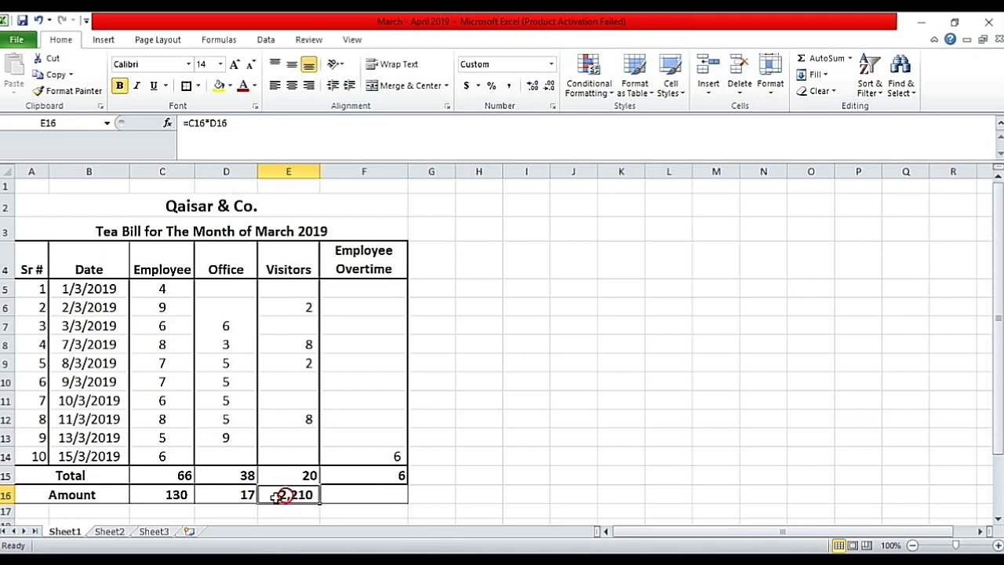